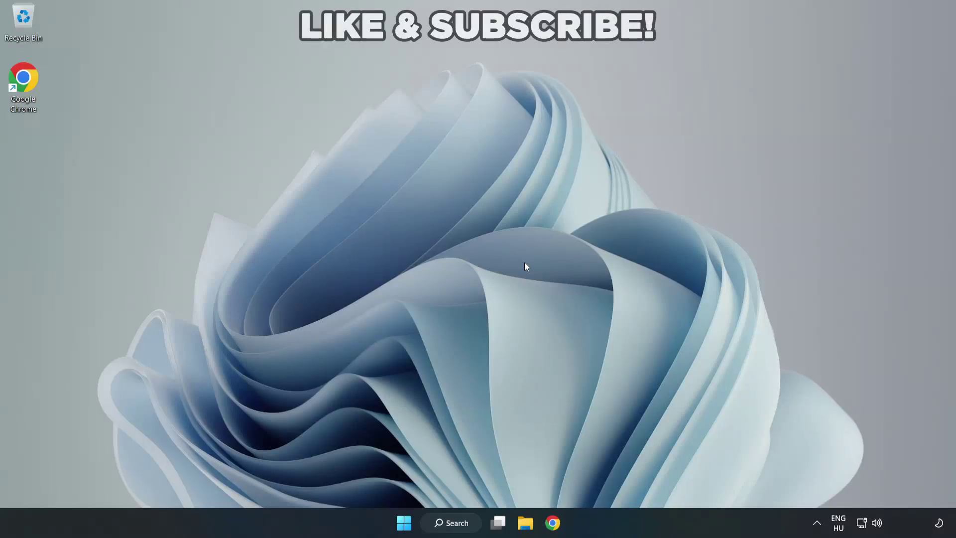
Switch the sound output from CABLE Input to Speakers (High Definition Audio Device) in Quick Settings
click(878, 525)
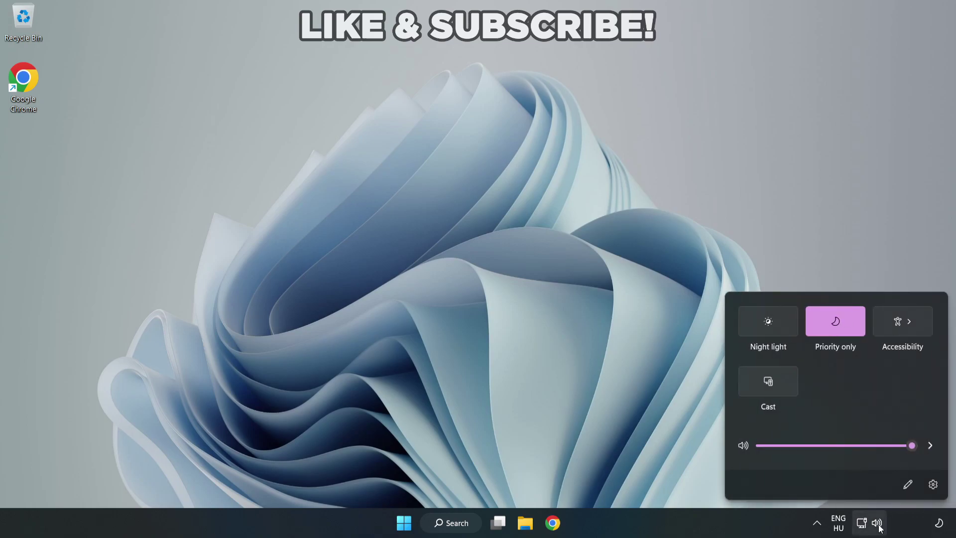
click(930, 446)
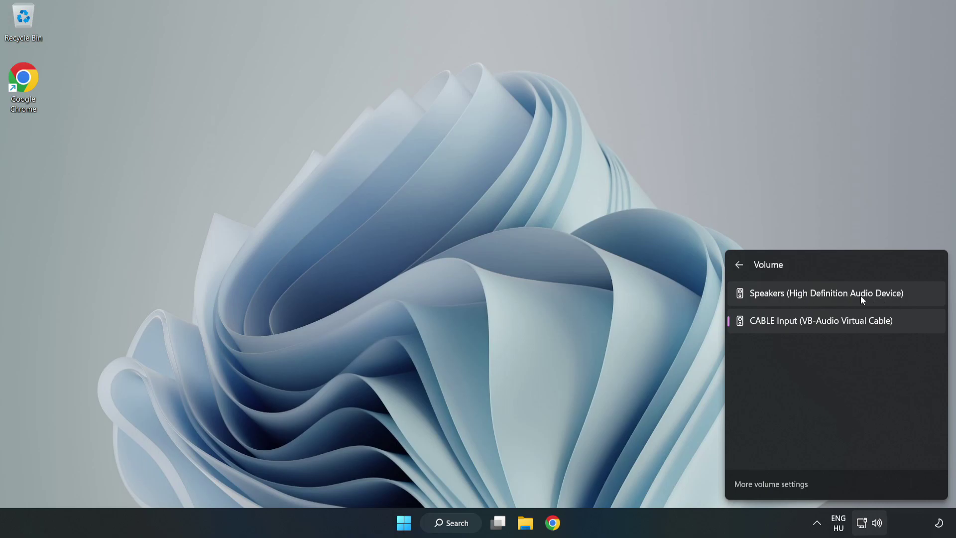
click(916, 295)
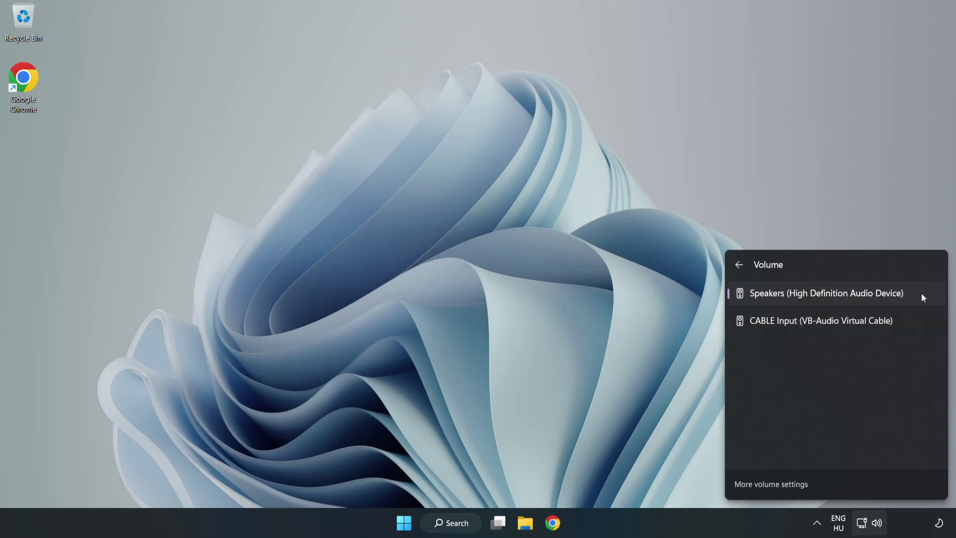
click(464, 256)
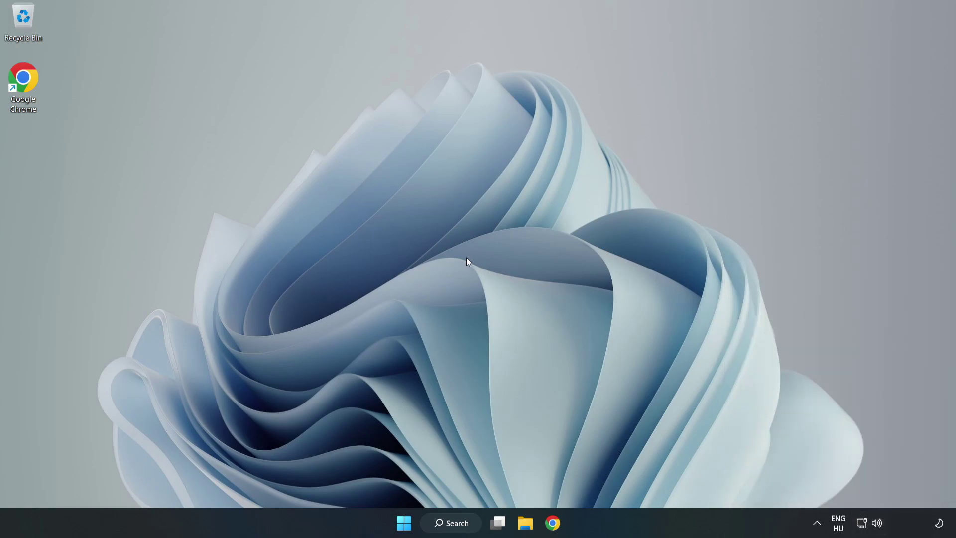
Reset sound devices and app volumes to defaults in the Volume mixer, then close Settings
right_click(877, 522)
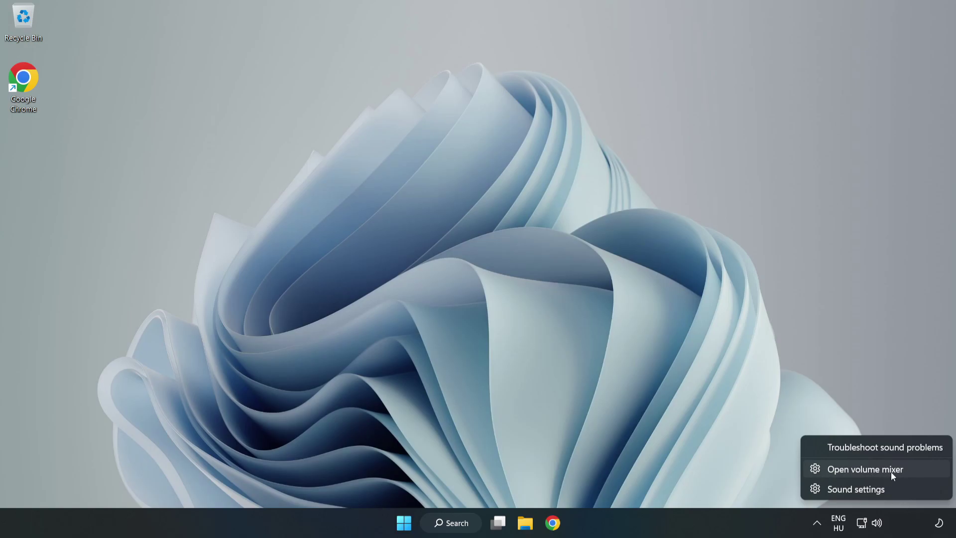
click(918, 476)
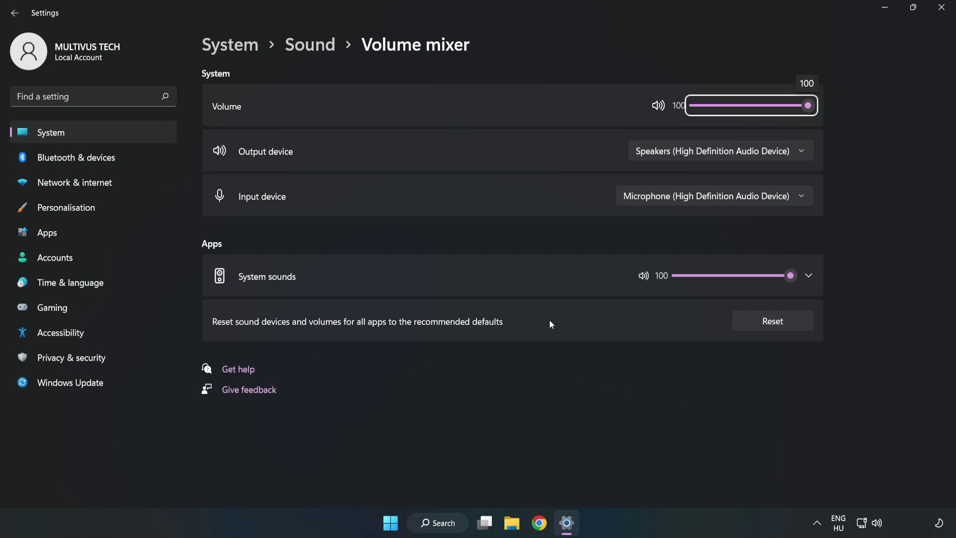
click(784, 328)
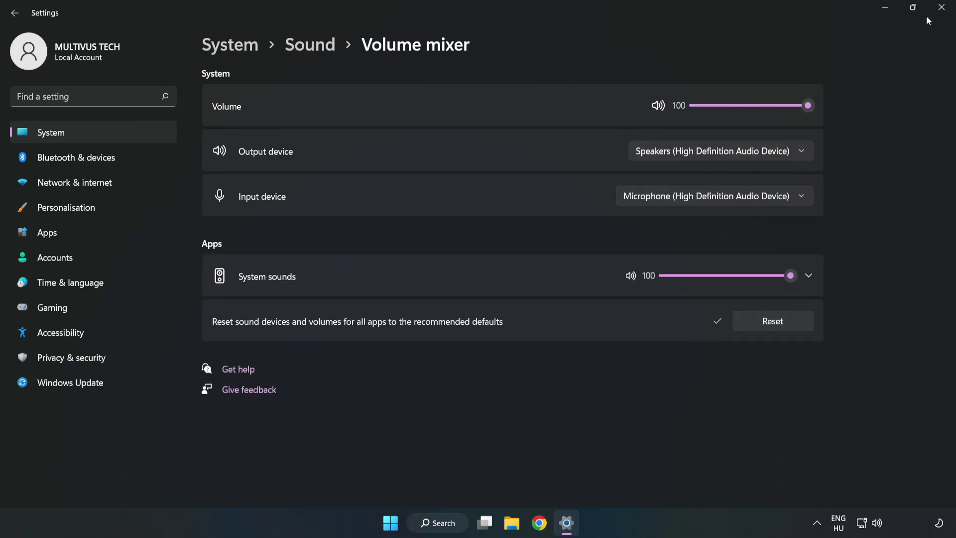
click(941, 10)
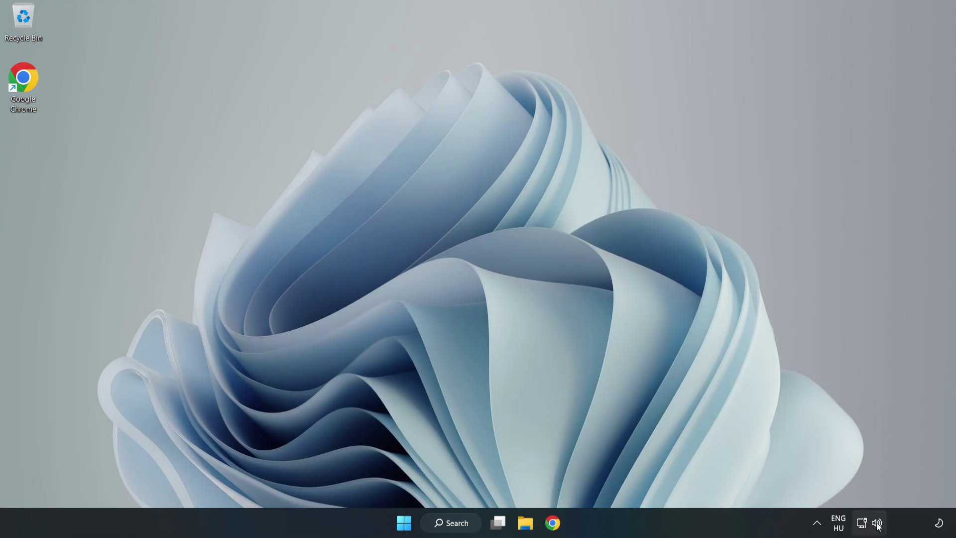
Open the Sound settings page and scroll down to the Advanced section
right_click(877, 524)
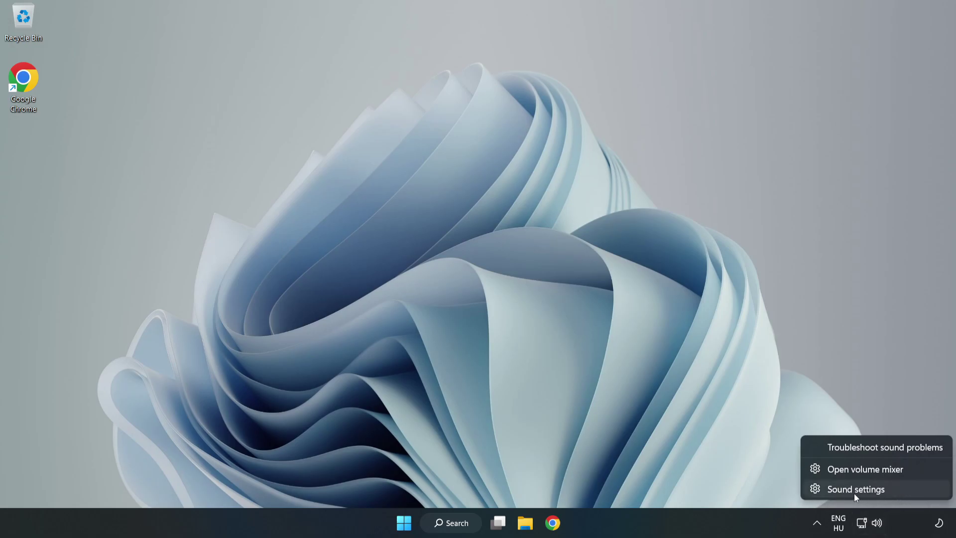
click(890, 492)
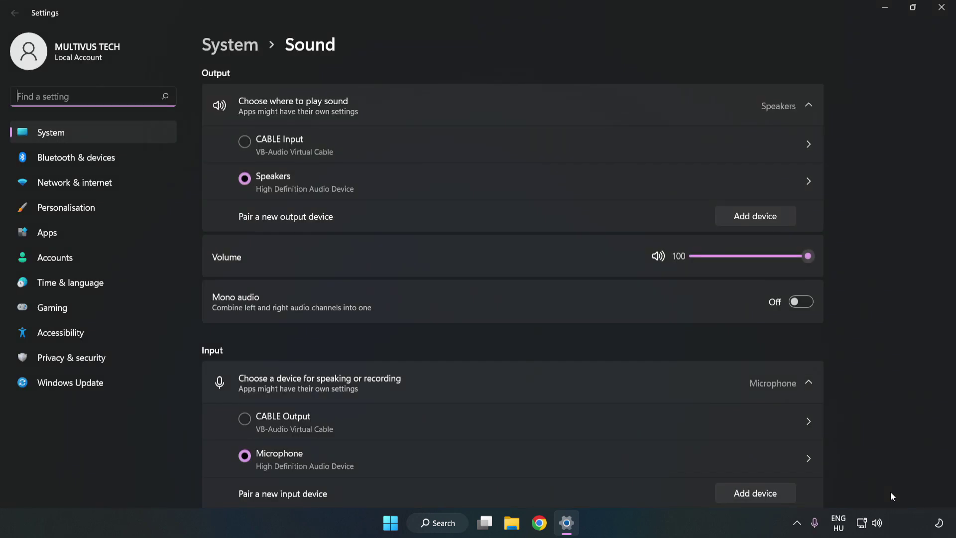
click(808, 256)
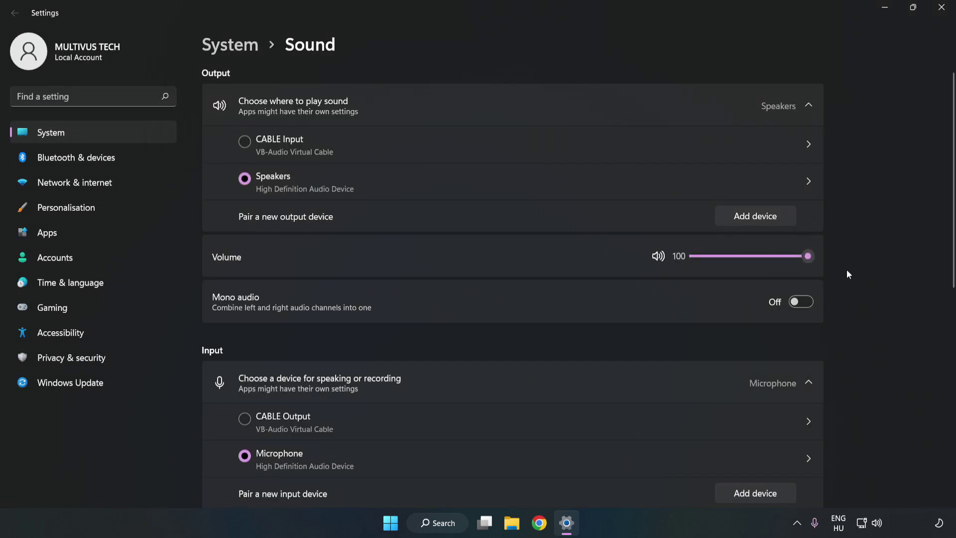
scroll(931, 238, down, 5)
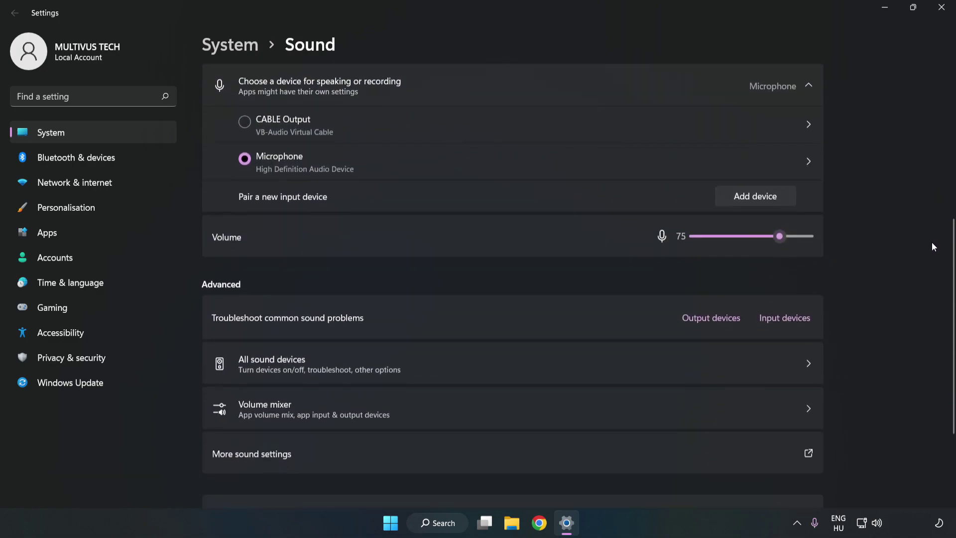
scroll(933, 246, down, 1)
scroll(930, 245, down, 2)
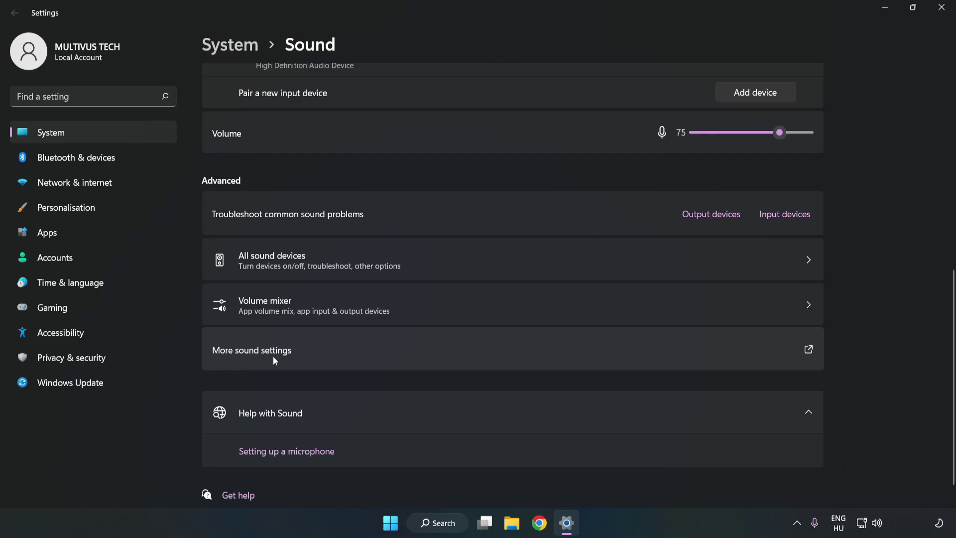
Disable the CABLE Input playback device in the classic Sound dialog, leaving Speakers selected
click(415, 356)
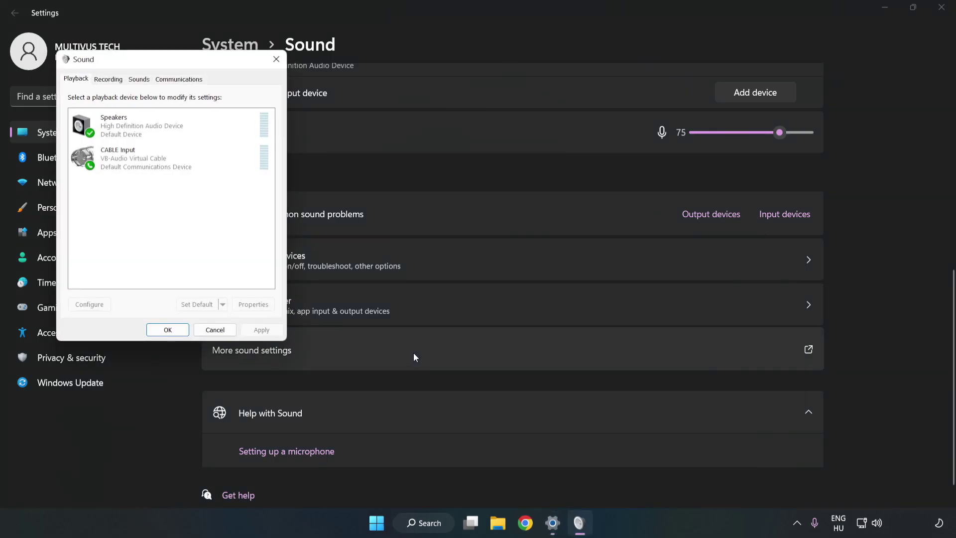
mouse_move(202, 61)
mouse_down()
mouse_move(337, 105)
mouse_move(494, 129)
mouse_up()
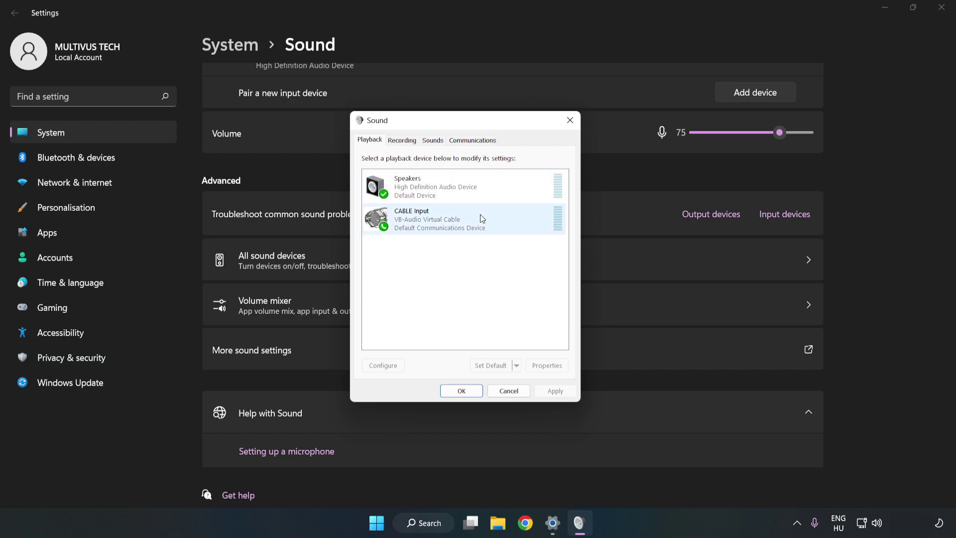
click(381, 219)
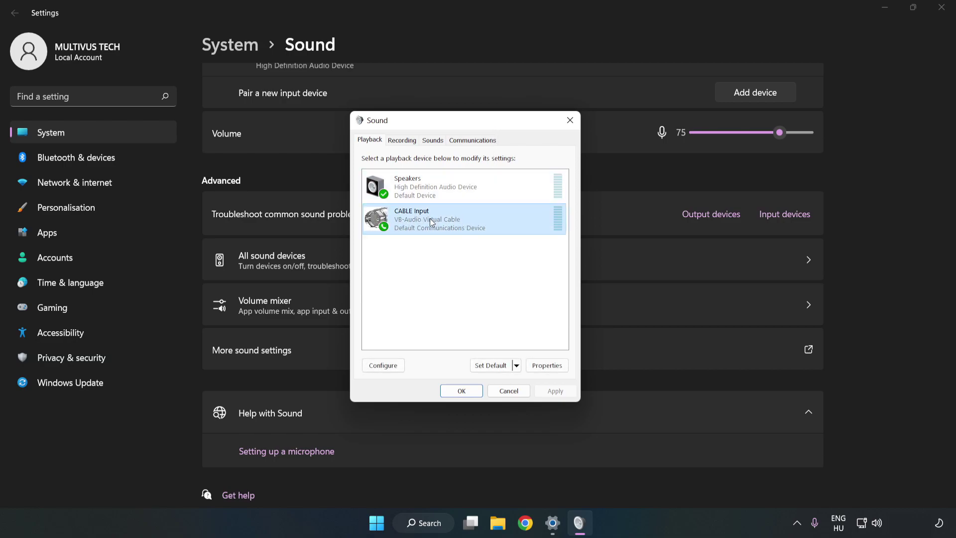
right_click(479, 222)
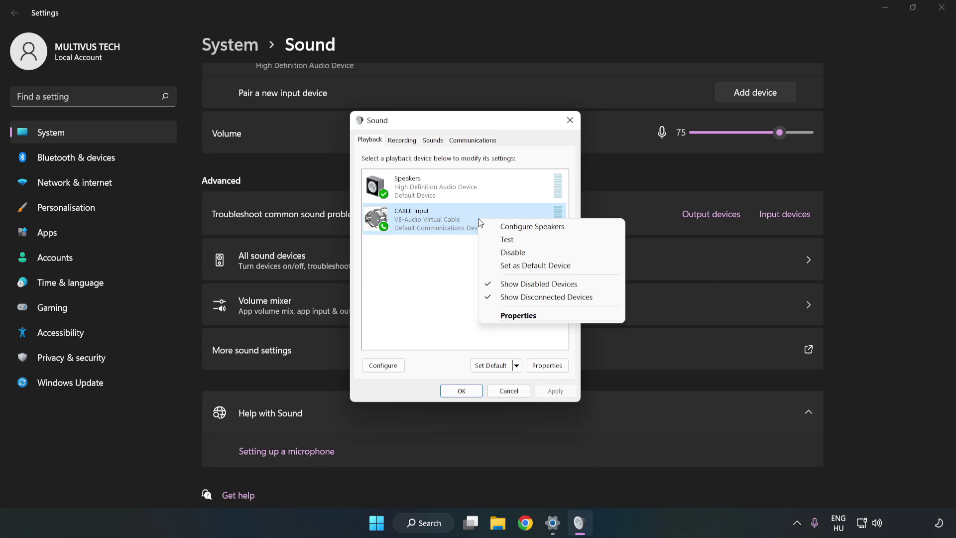
click(536, 257)
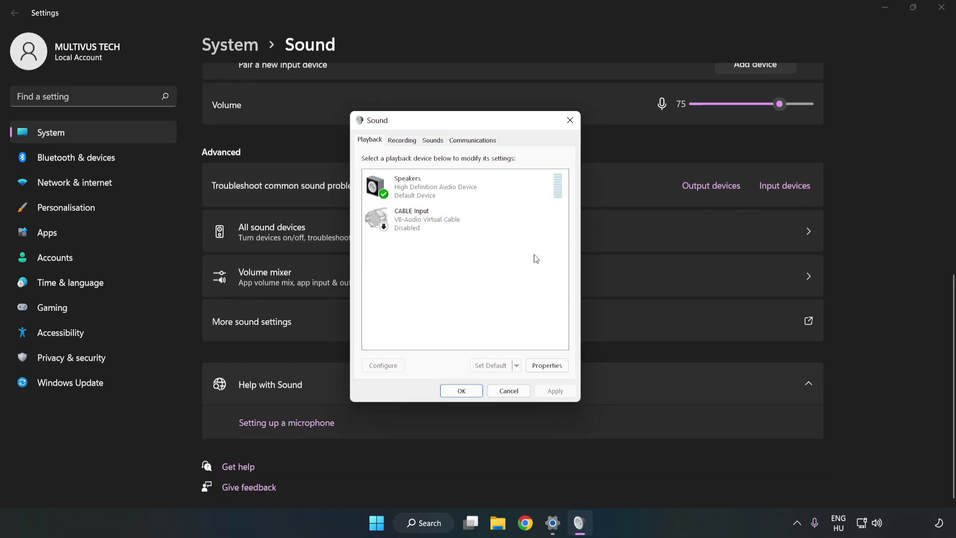
click(413, 202)
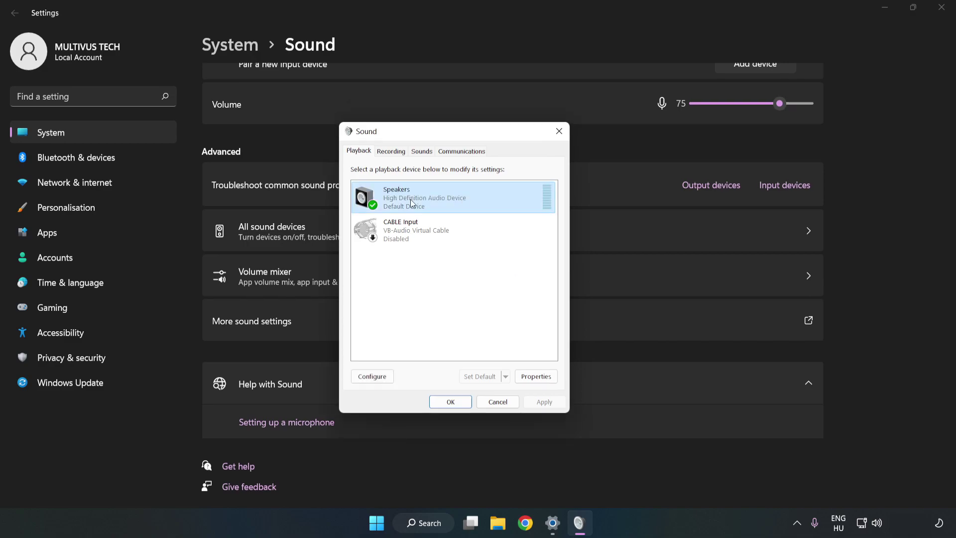
Configure Speakers as 7.1 Surround, keeping all optional and both full-range speaker groups
right_click(488, 200)
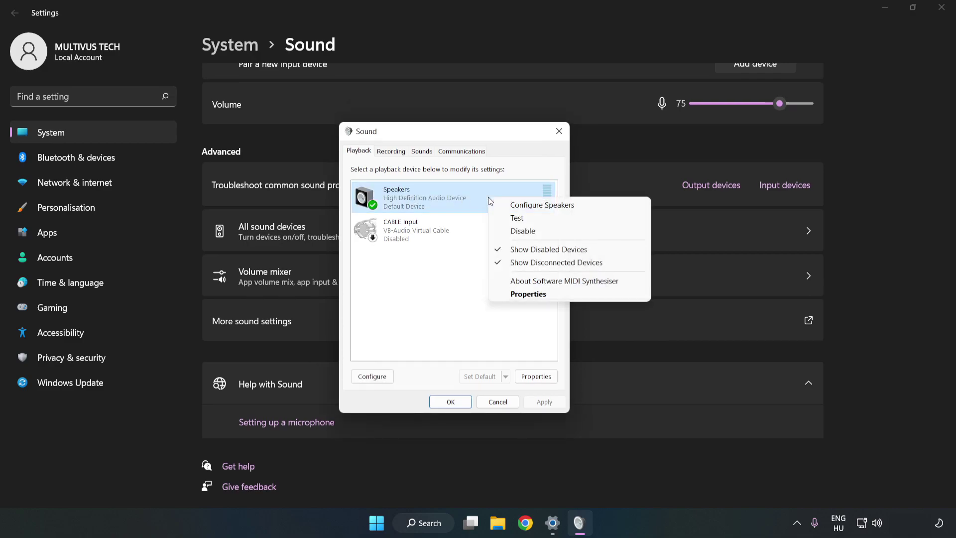
click(542, 205)
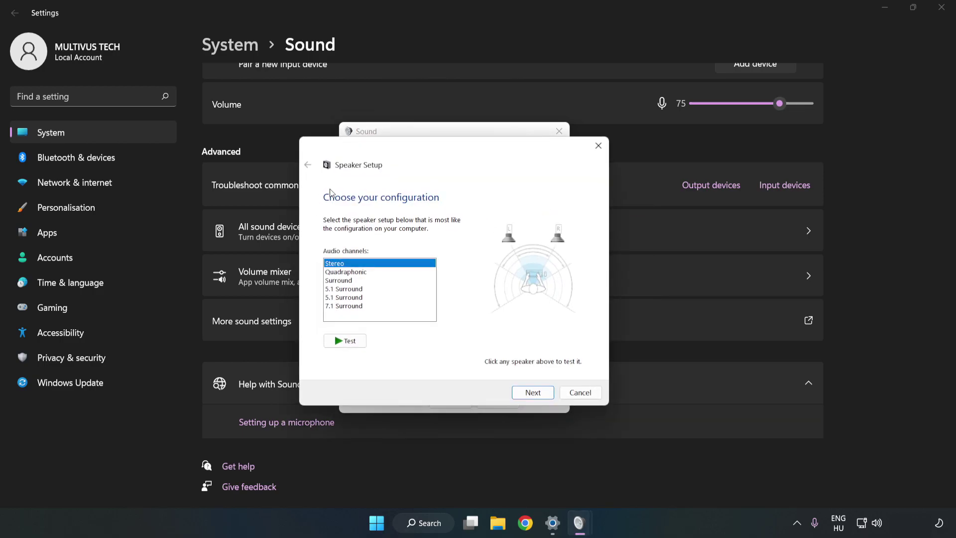
click(355, 274)
click(352, 308)
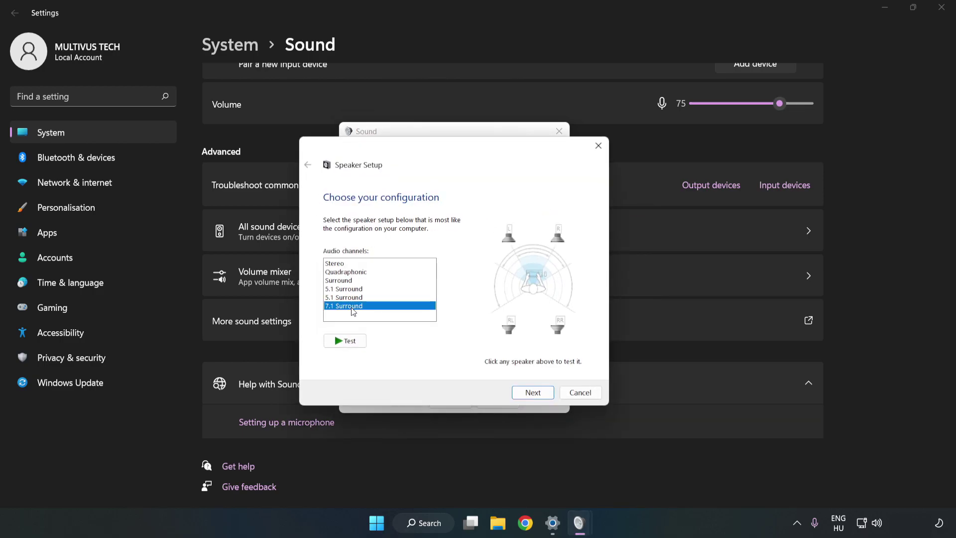
click(532, 393)
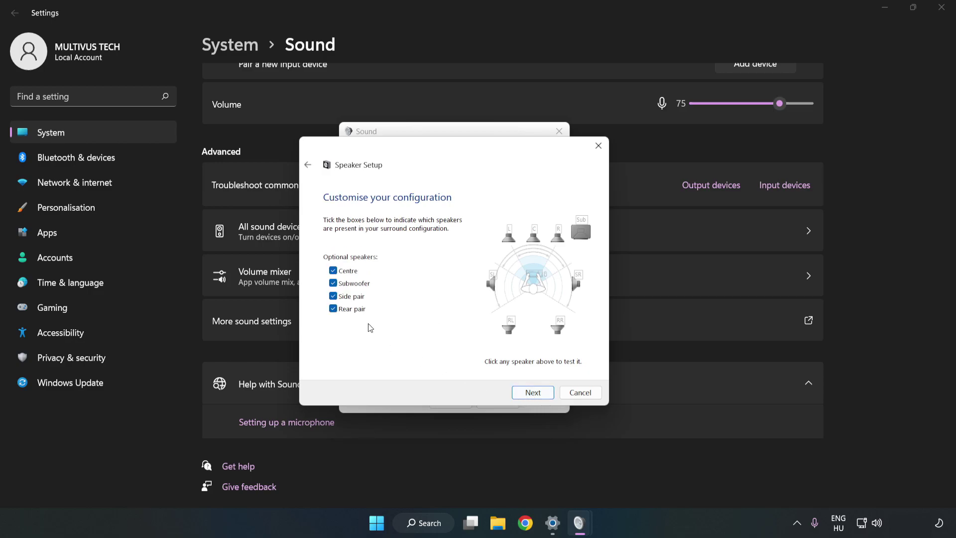
click(531, 392)
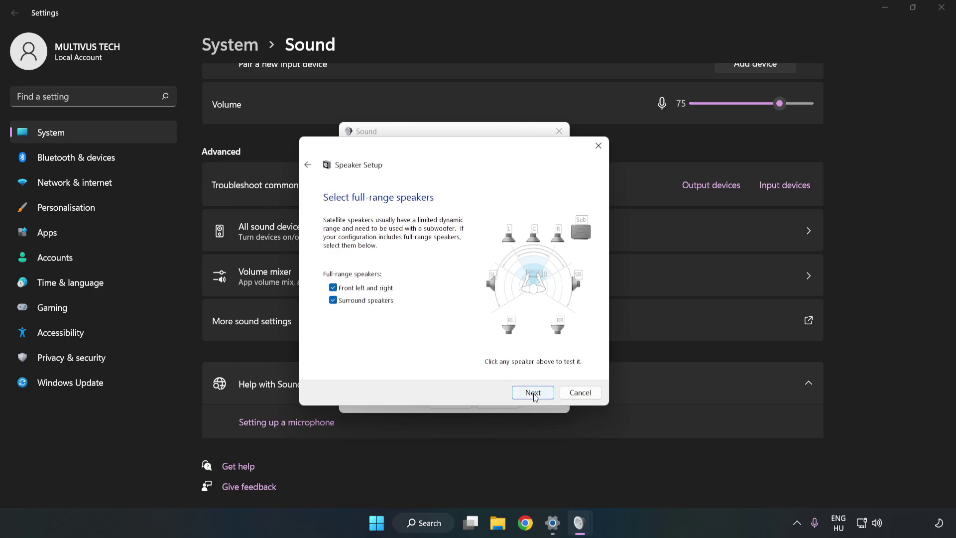
click(535, 396)
click(533, 393)
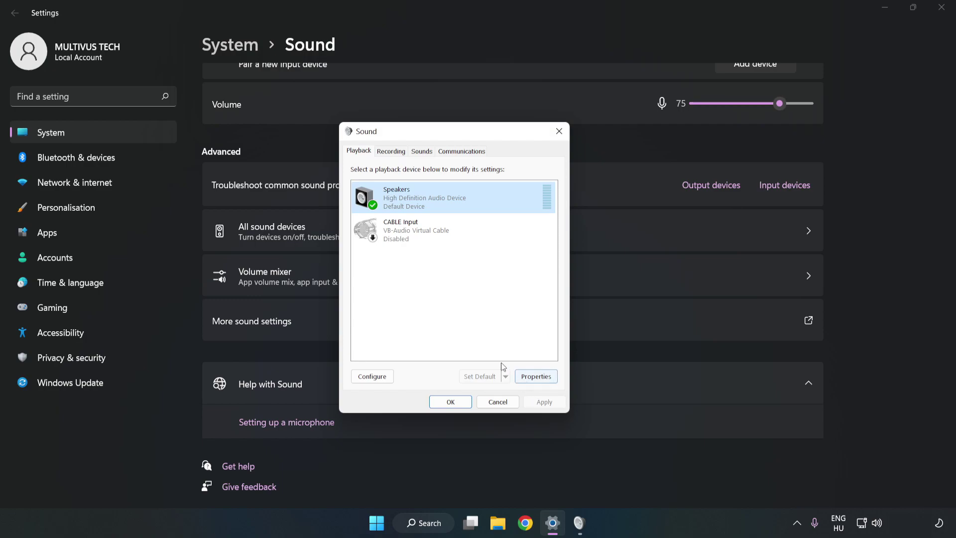
Turn off all audio enhancements in the Speakers properties
click(543, 381)
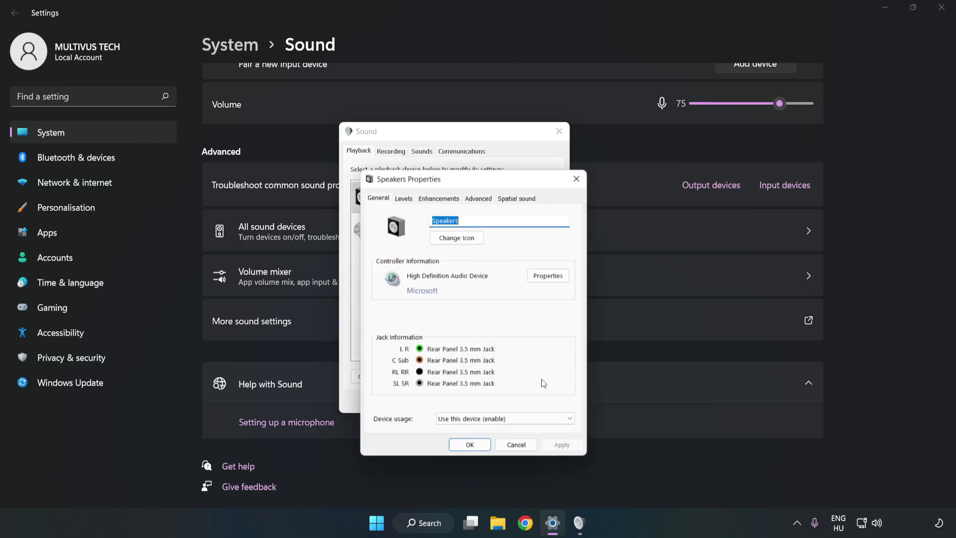
drag(476, 188, 455, 139)
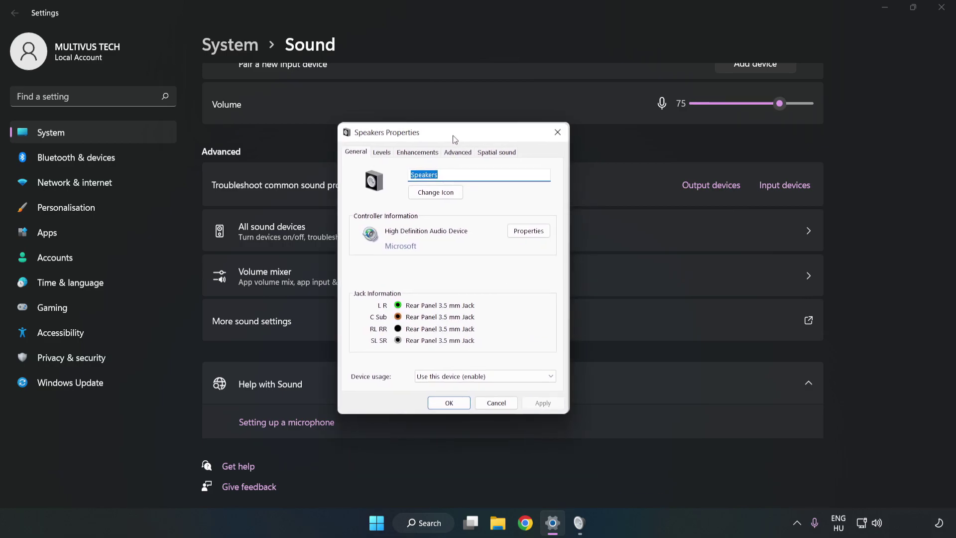
click(417, 151)
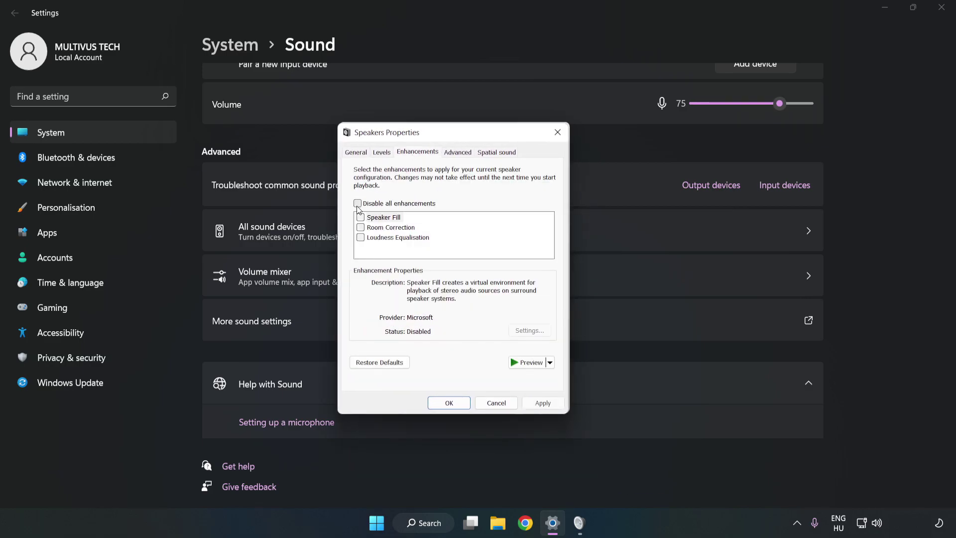
click(357, 203)
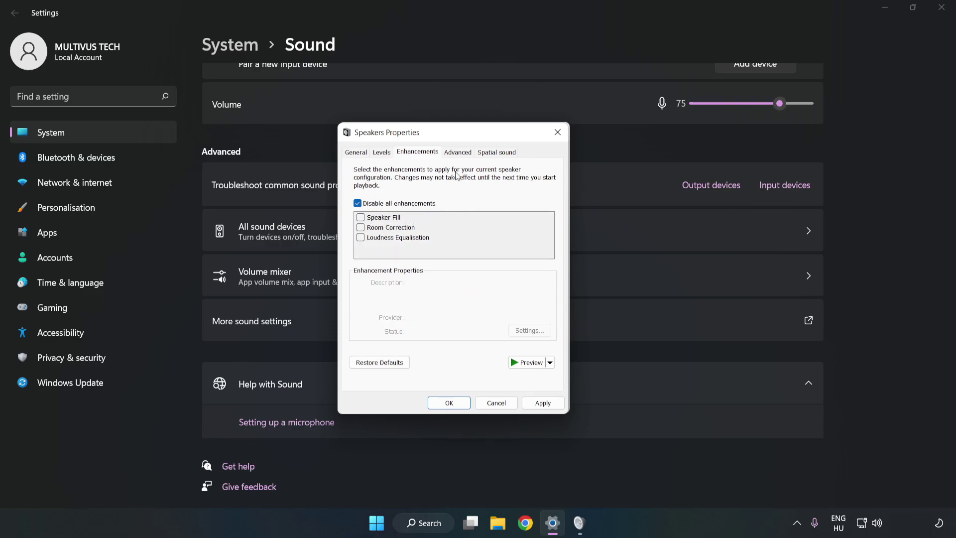
Keep the 16 bit, 48000 Hz default format, apply, and close both dialogs
click(457, 152)
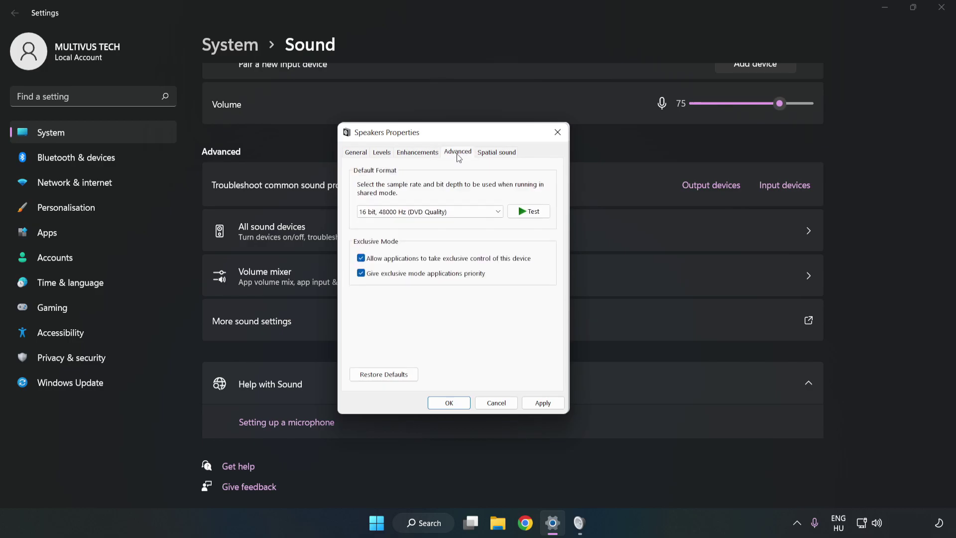
click(459, 213)
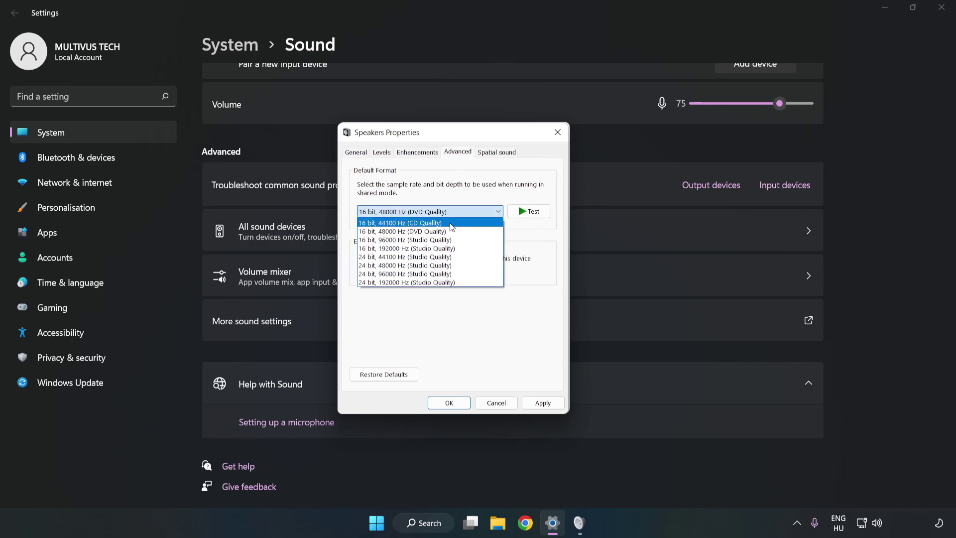
click(446, 232)
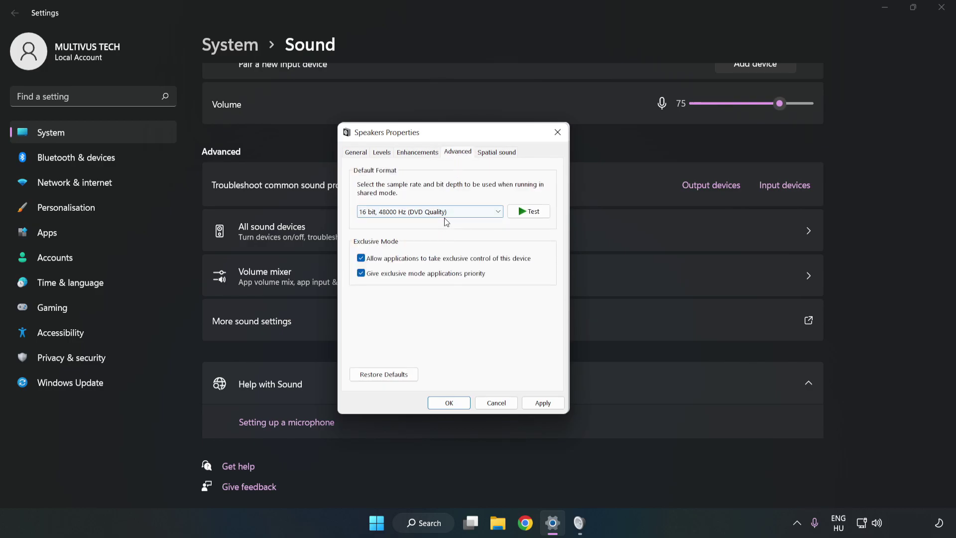
click(544, 403)
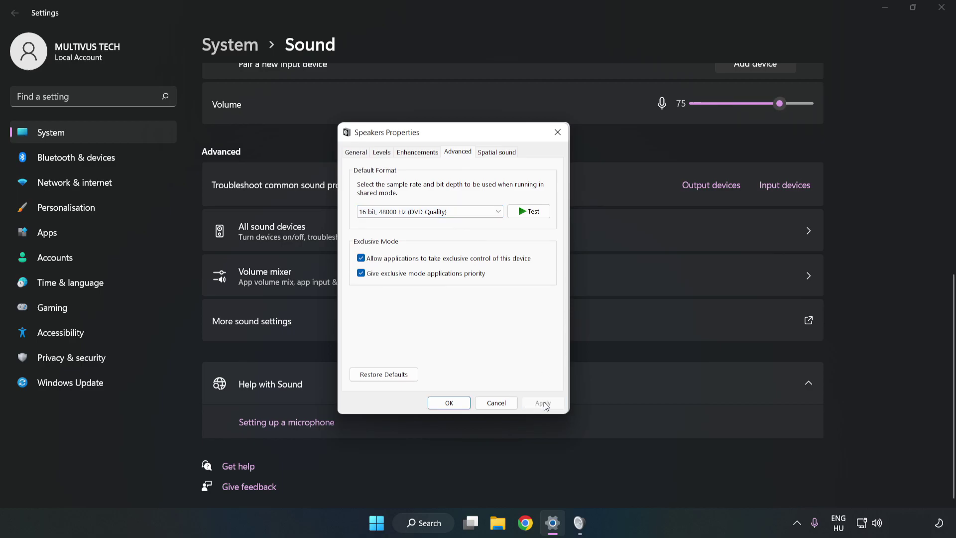
click(449, 402)
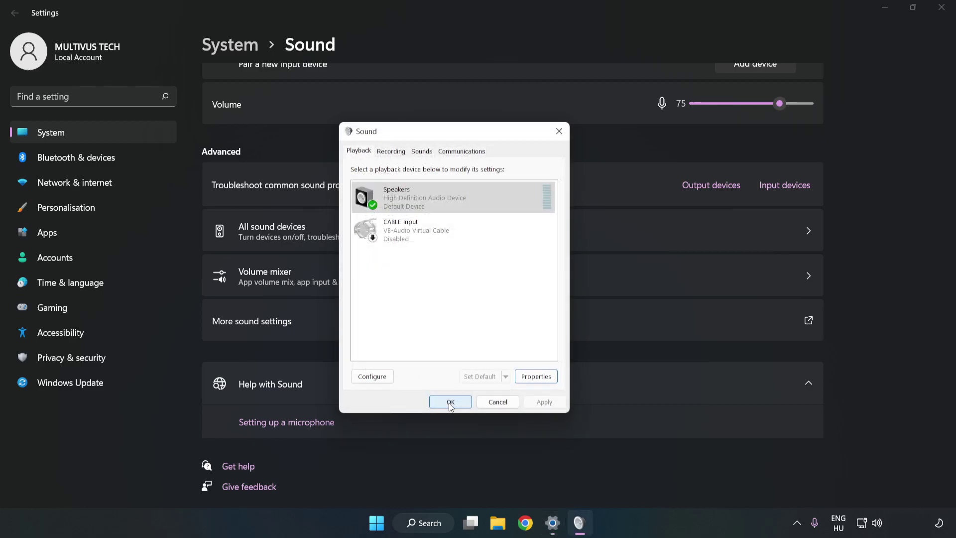
click(449, 401)
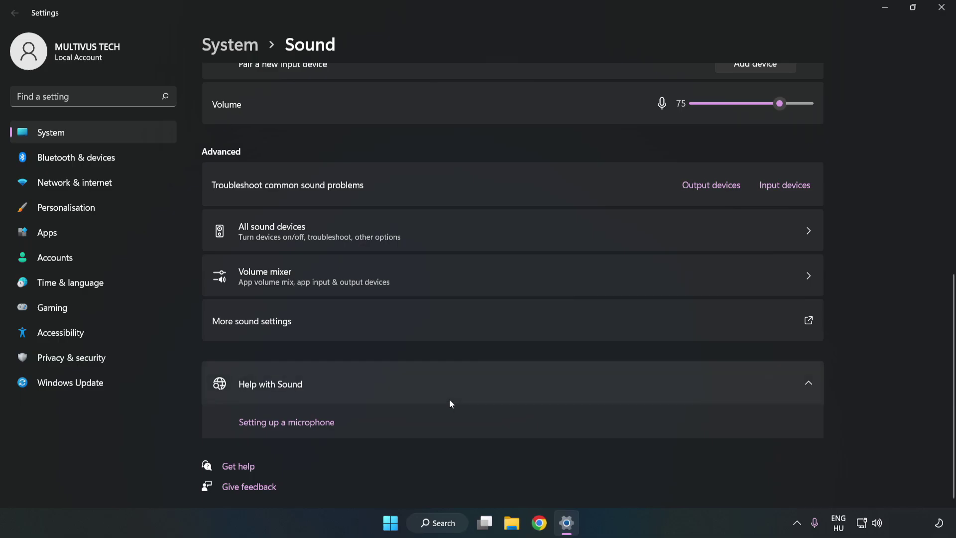
Close Settings and bring up the Start menu's power options
click(935, 13)
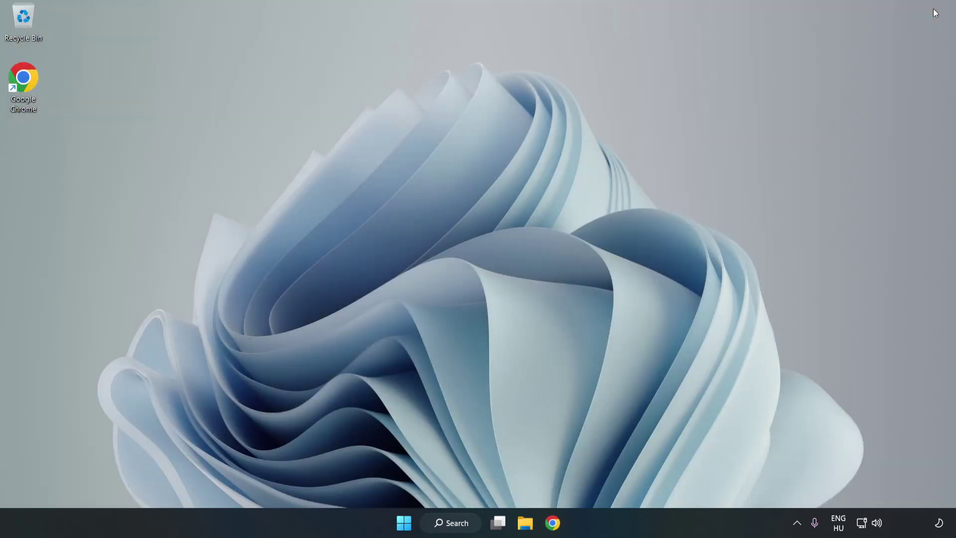
click(404, 522)
click(638, 481)
Search Windows for 'device manager'
click(468, 524)
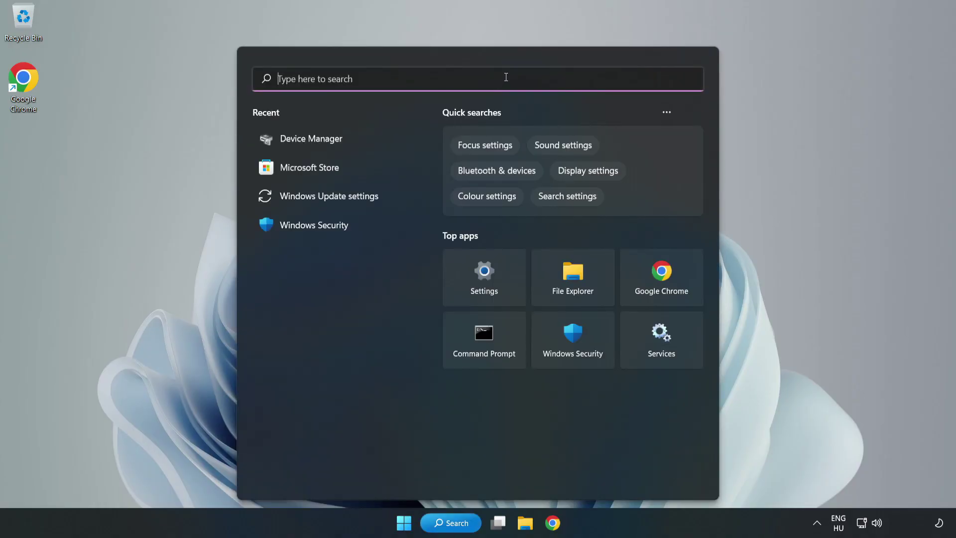
text(device mag)
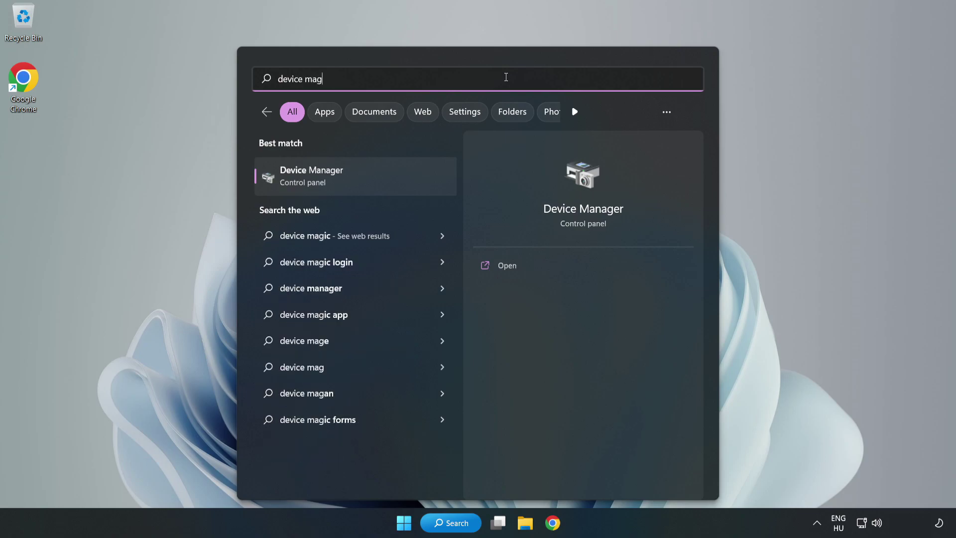
key(BackSpace)
text(nager)
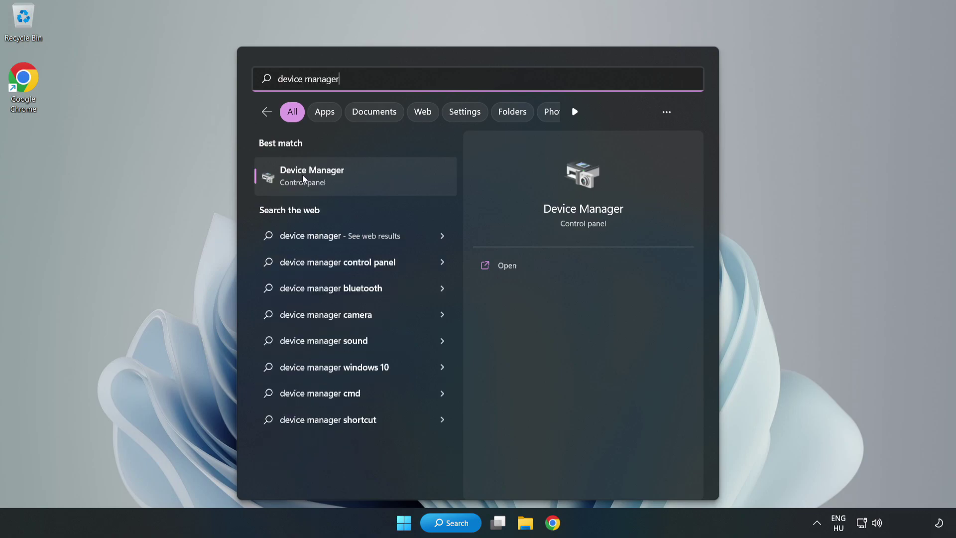
In Device Manager, start Update driver for High Definition Audio Device under Sound, video and game controllers
click(371, 177)
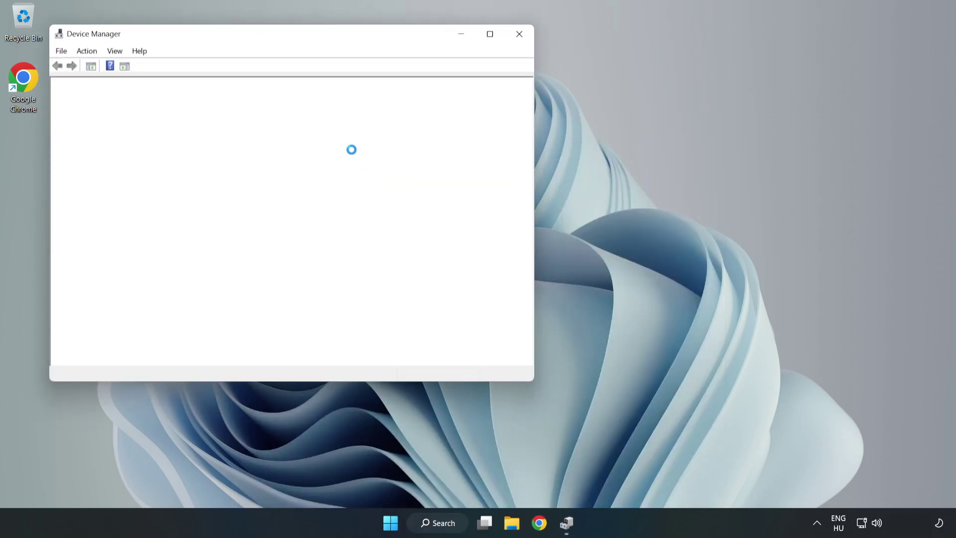
drag(267, 34, 442, 75)
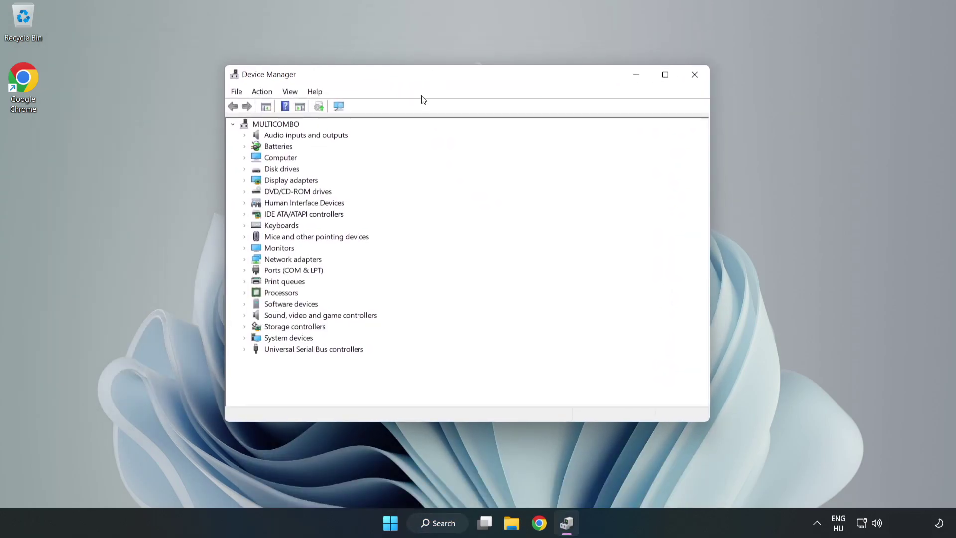
click(269, 318)
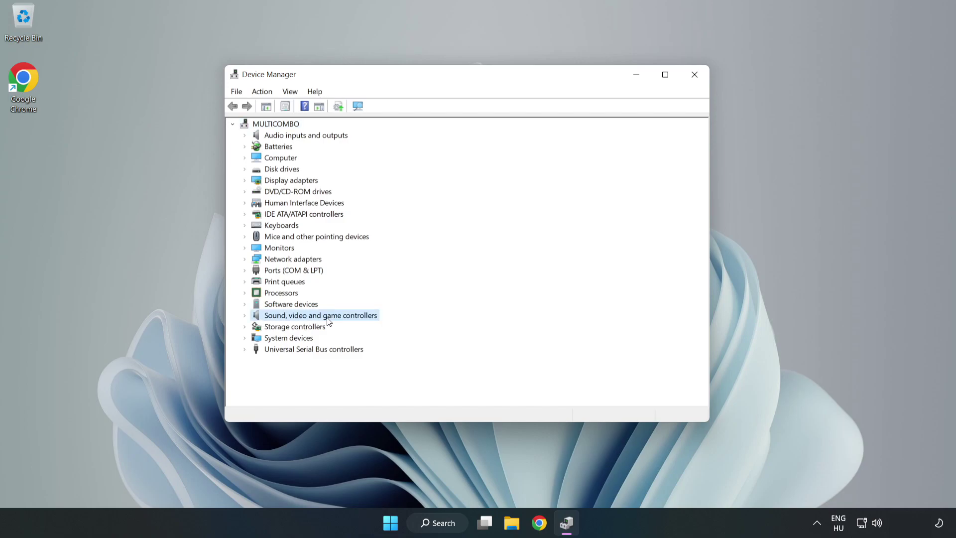
click(245, 316)
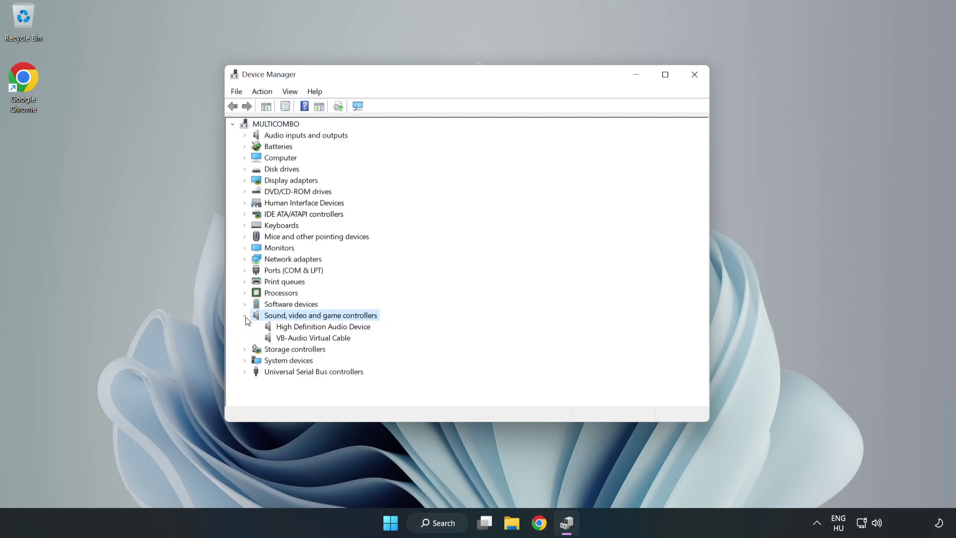
click(294, 328)
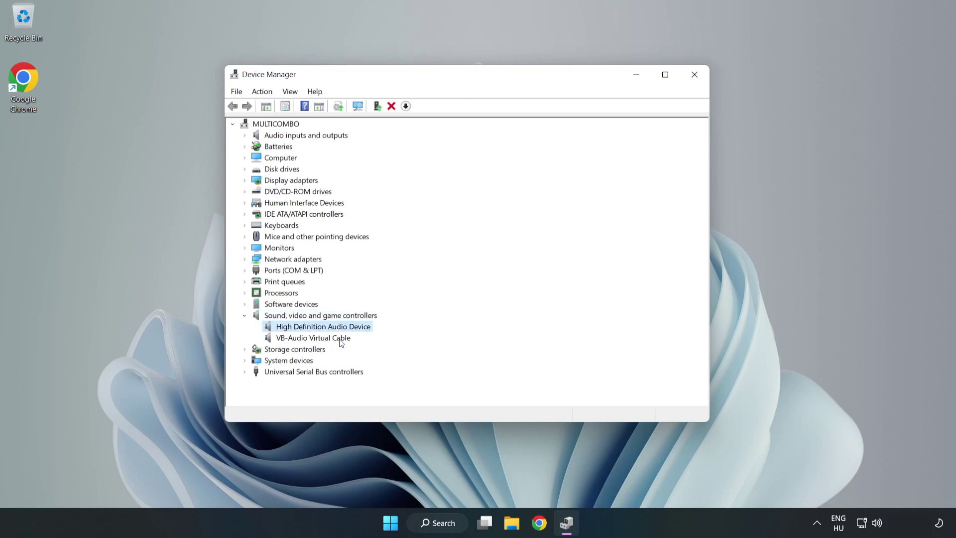
right_click(354, 327)
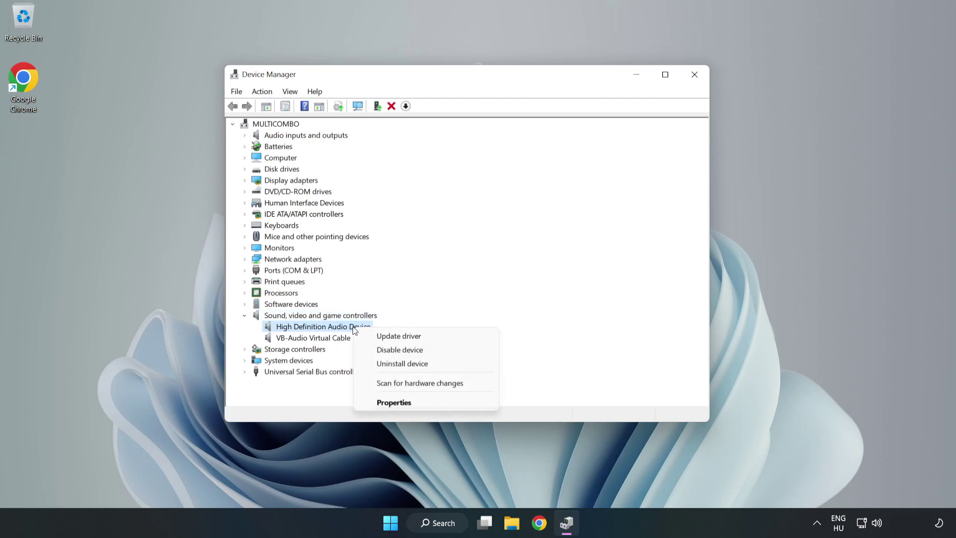
click(434, 336)
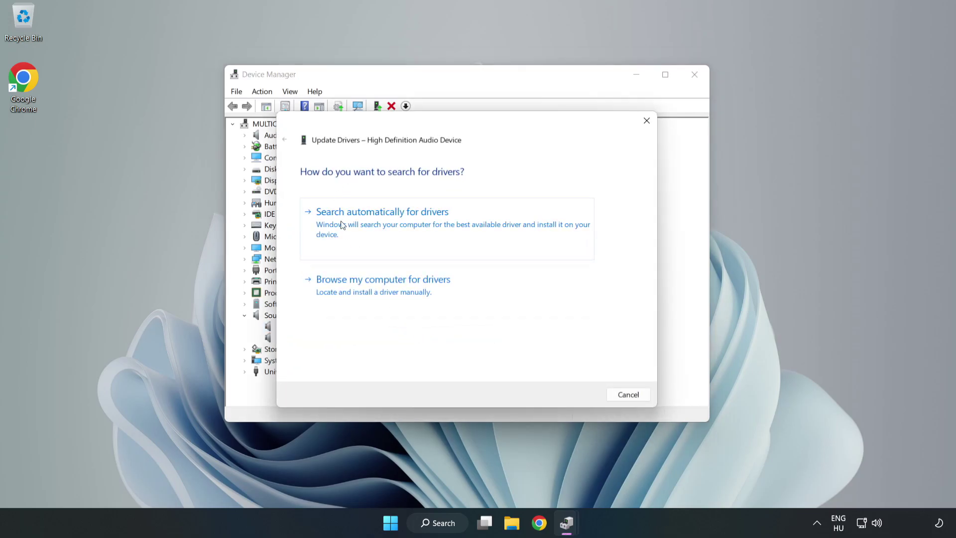
Reinstall the High Definition Audio Device driver from the compatible driver list, then close the wizard
click(418, 292)
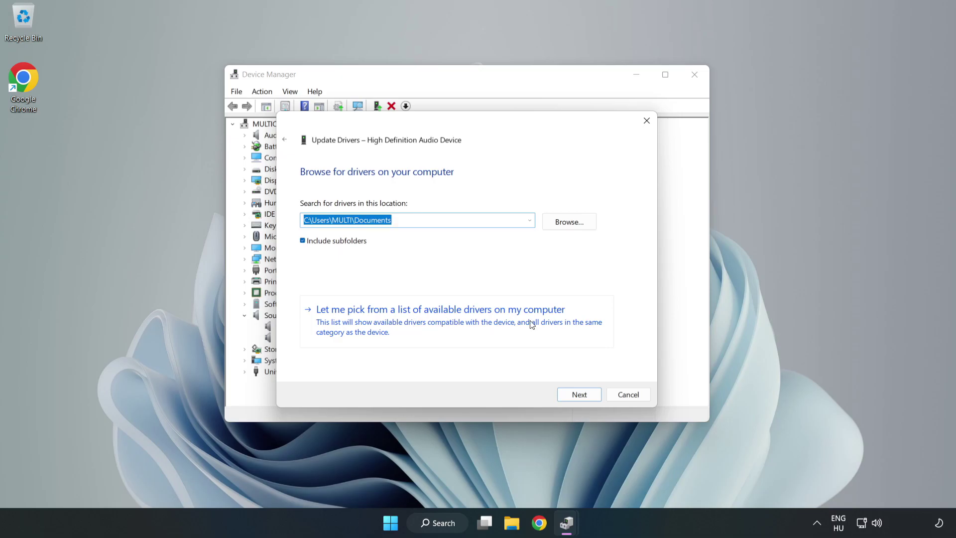
click(498, 328)
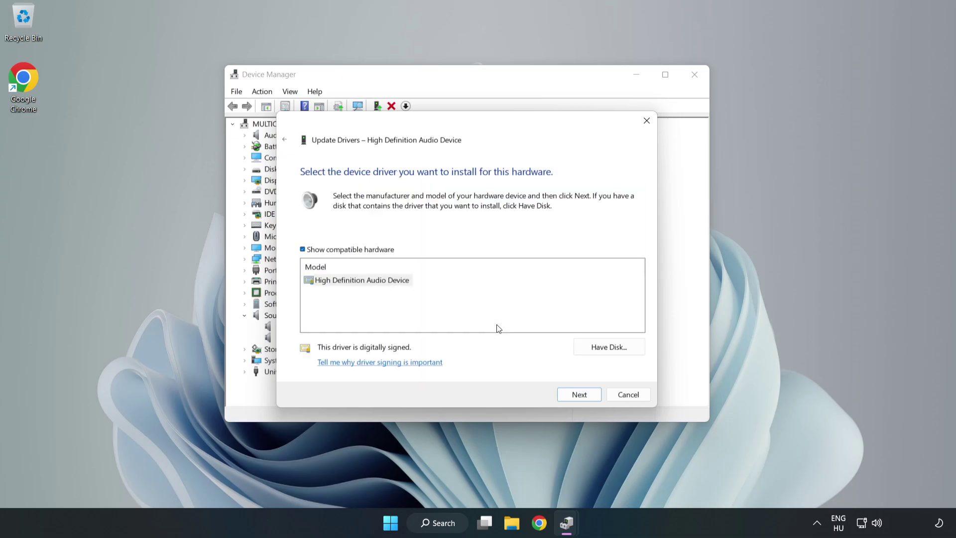
click(321, 283)
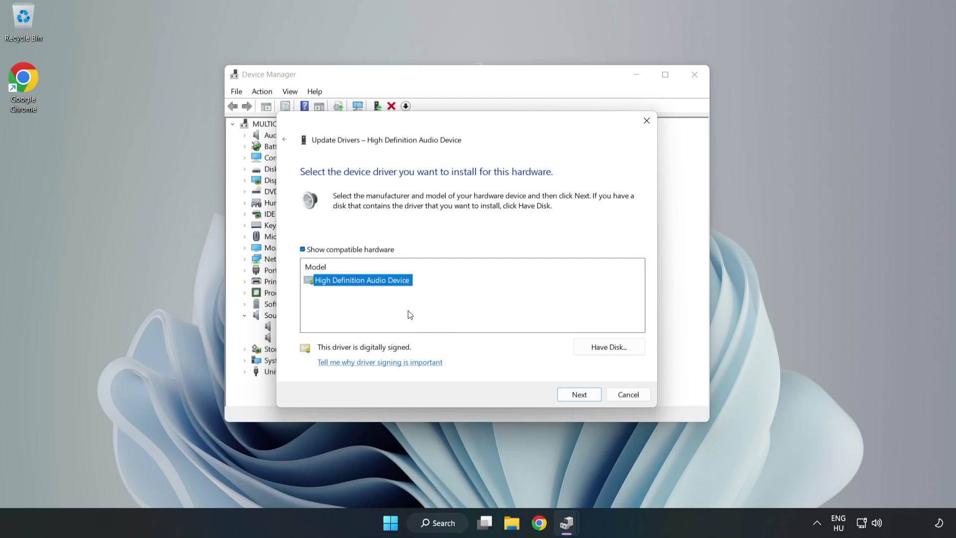
click(579, 396)
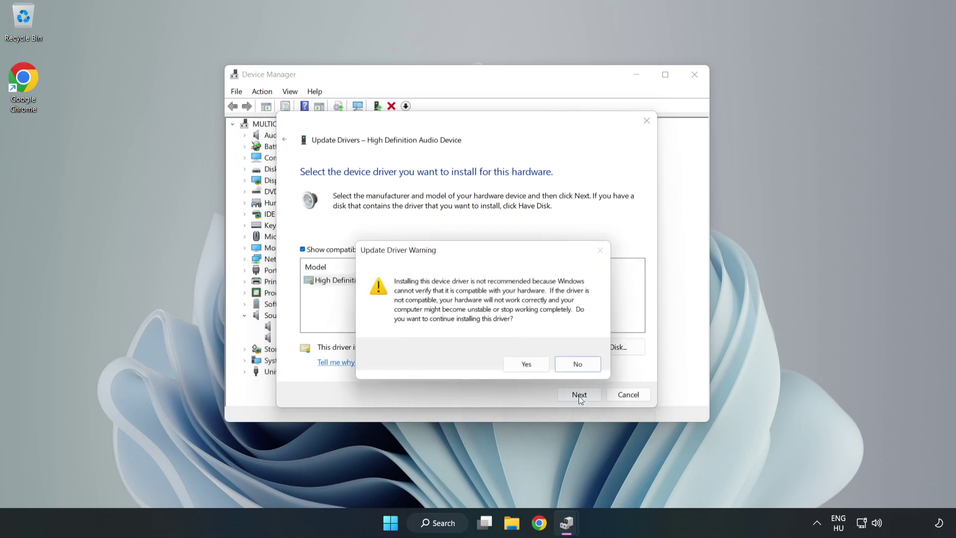
click(528, 365)
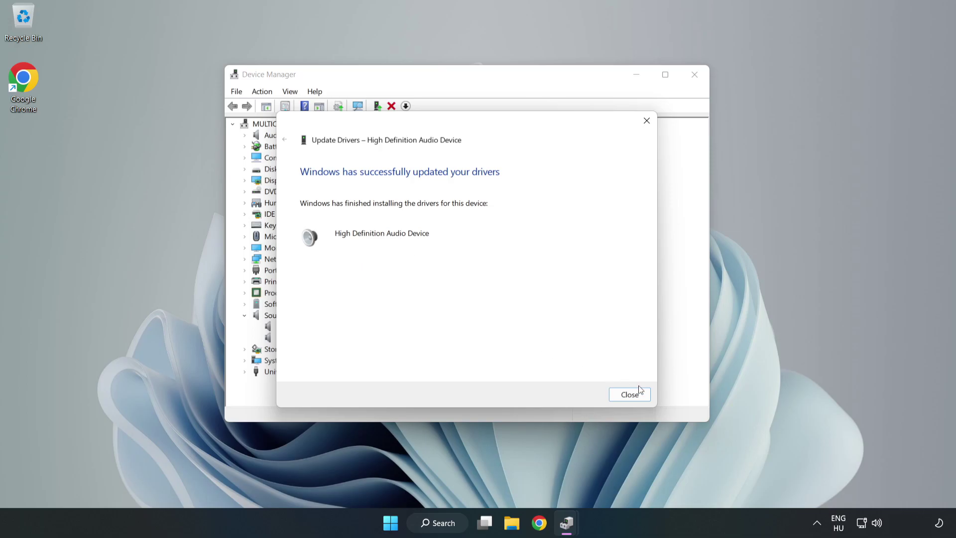
click(630, 395)
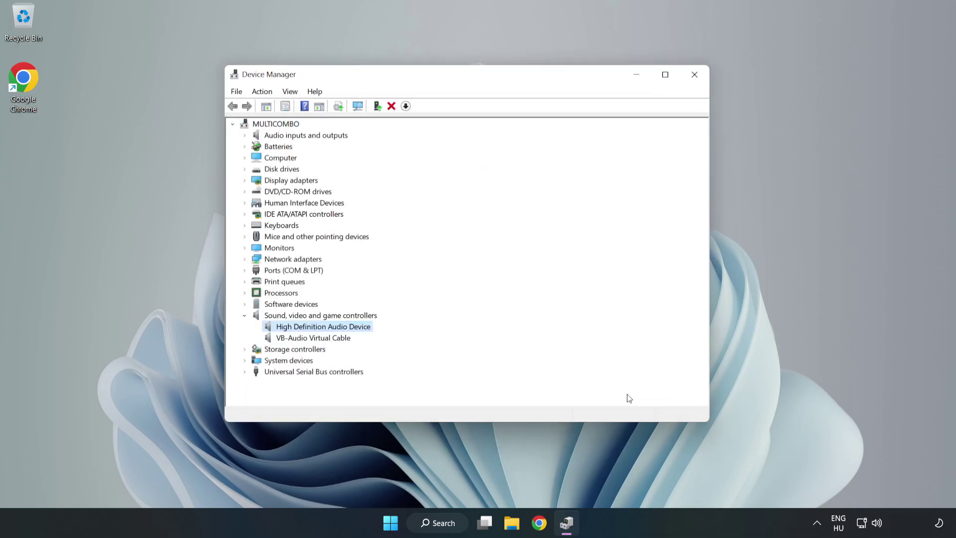
Close Device Manager and bring up the Start menu's power options
click(693, 76)
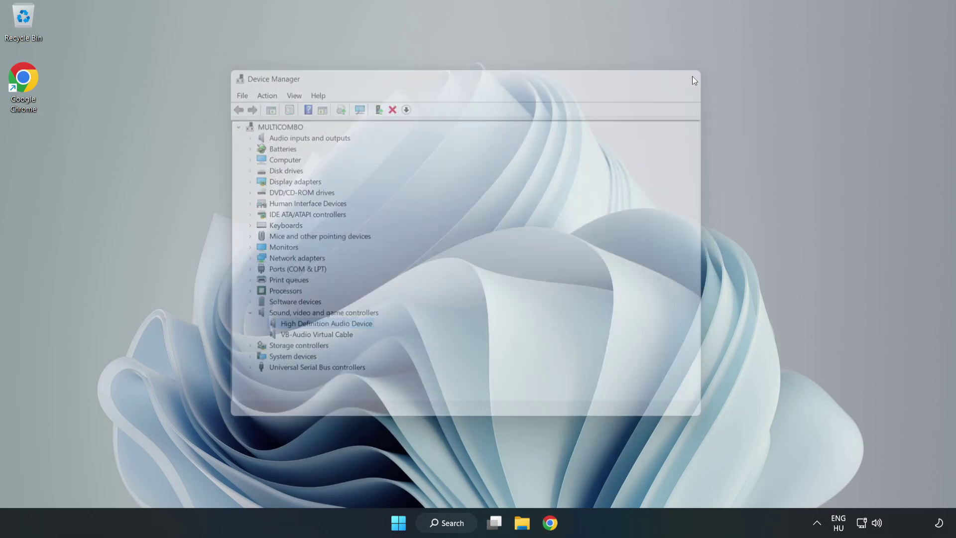
click(404, 521)
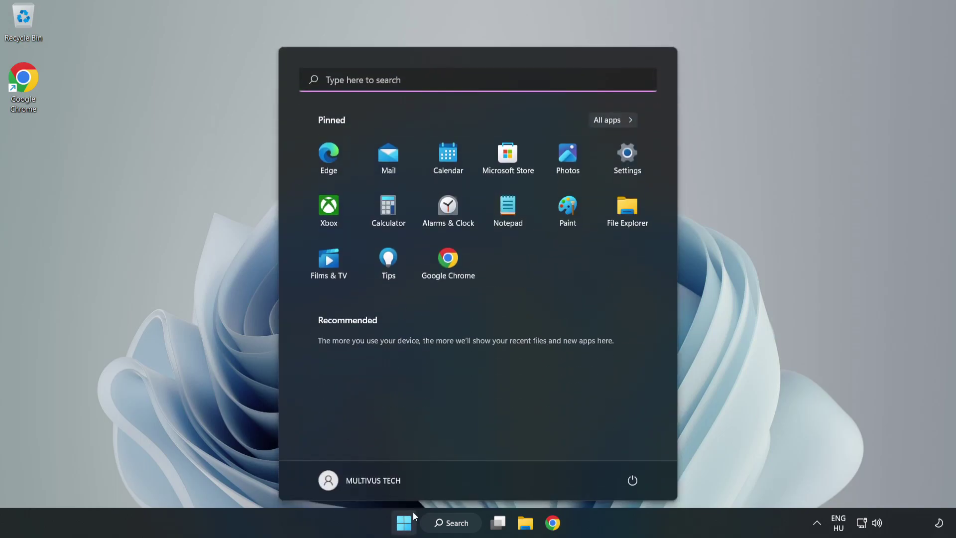
click(632, 479)
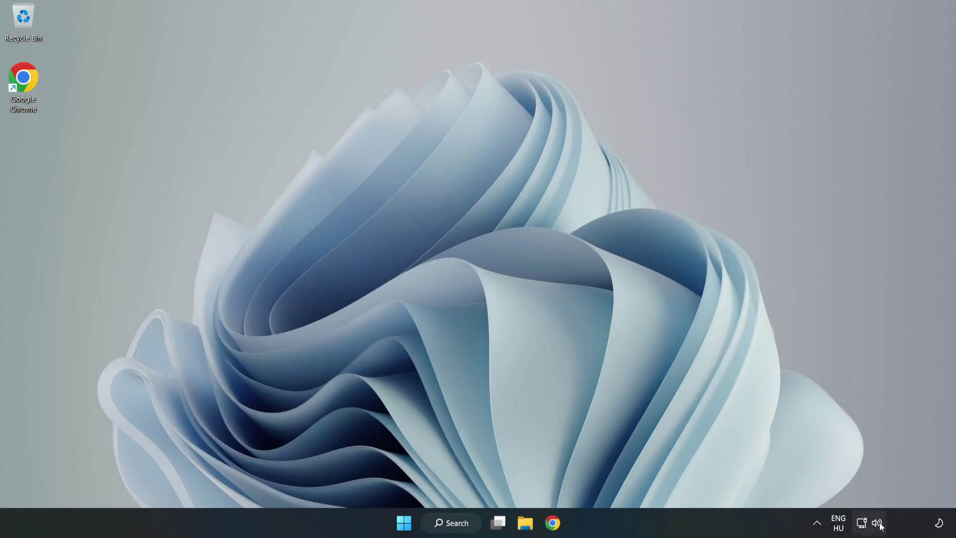
Launch the sound troubleshooter from the speaker icon's Troubleshoot sound problems option
right_click(879, 524)
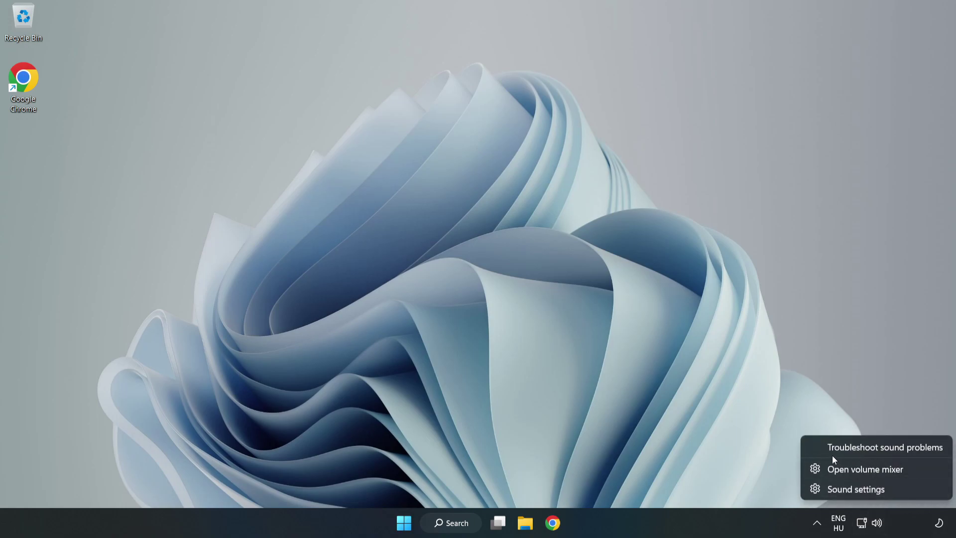
click(864, 448)
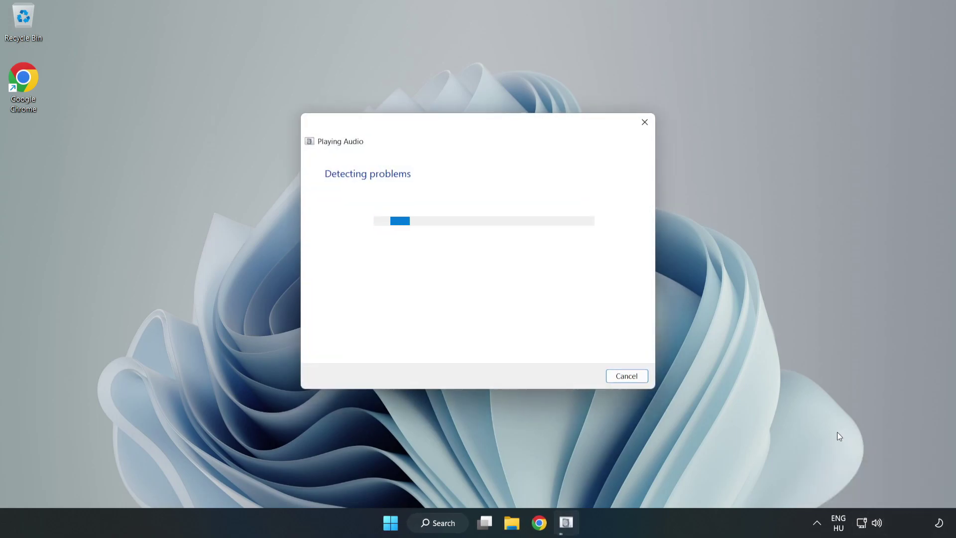